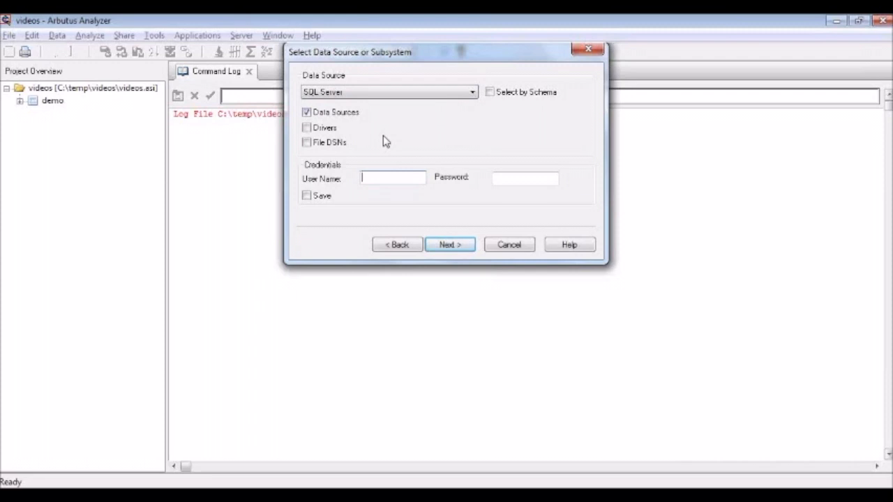
Connect to the SQL Server source with user name sa and the account password, saving the credentials and selecting tables by schema
type("sa")
key("Tab")
type("*********")
left_click(311, 200)
left_click(492, 95)
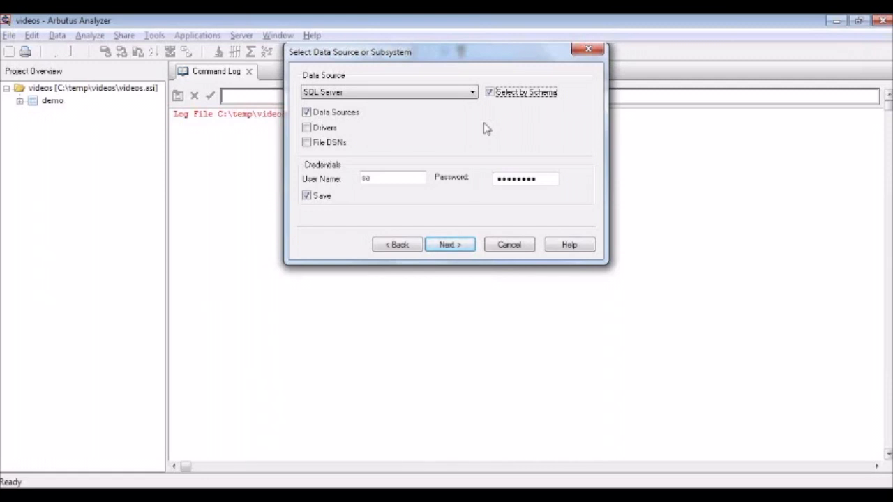
left_click(462, 246)
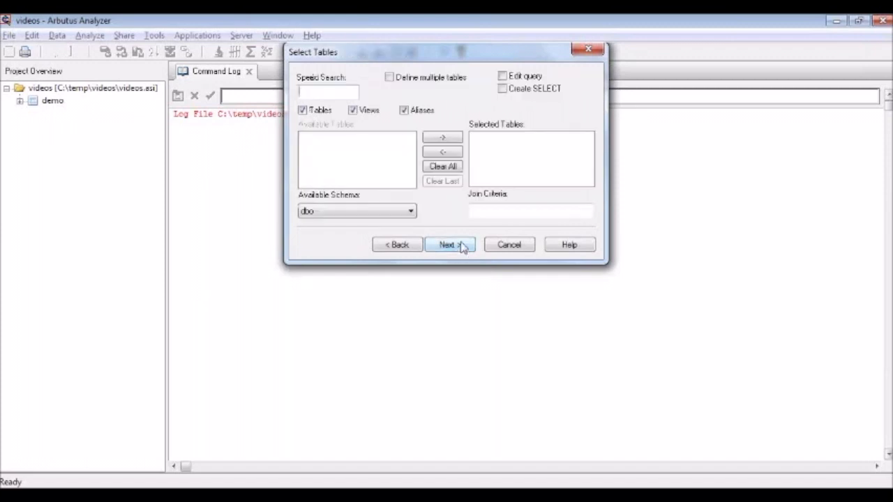
Load the dbo schema's tables, search for "orders" and add dbo.Orders to the selected tables
left_click(411, 212)
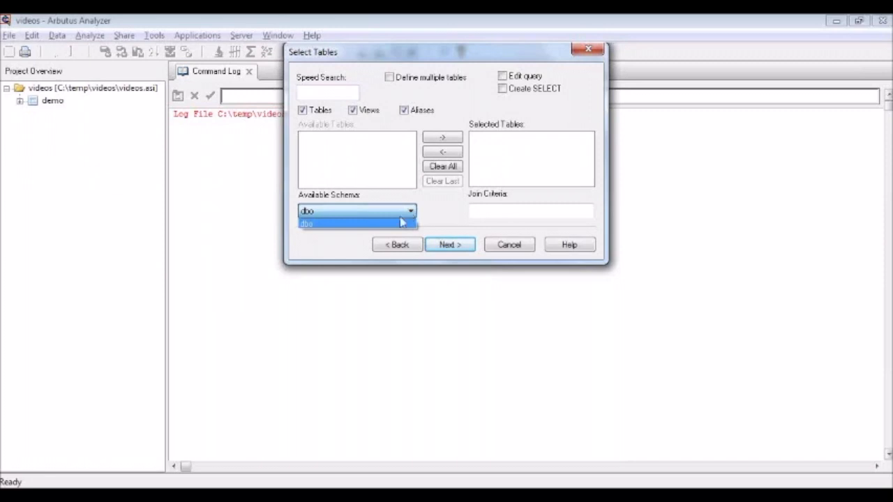
left_click(400, 224)
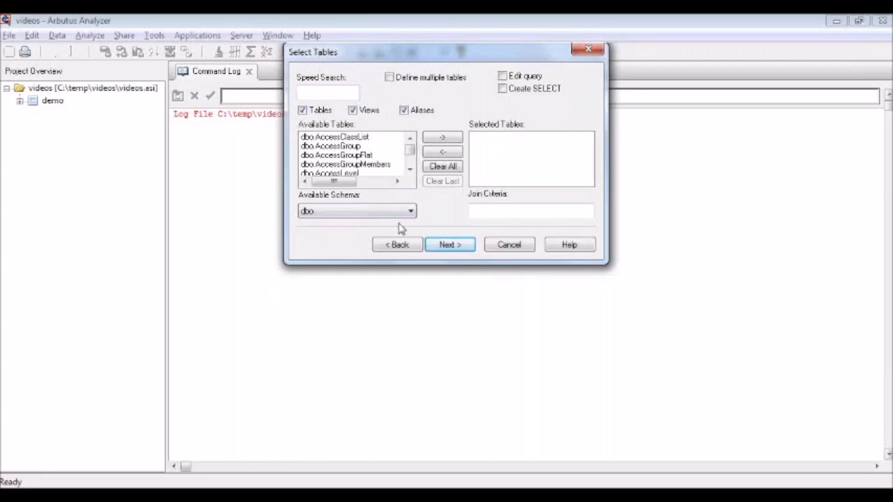
left_click(325, 90)
type("order")
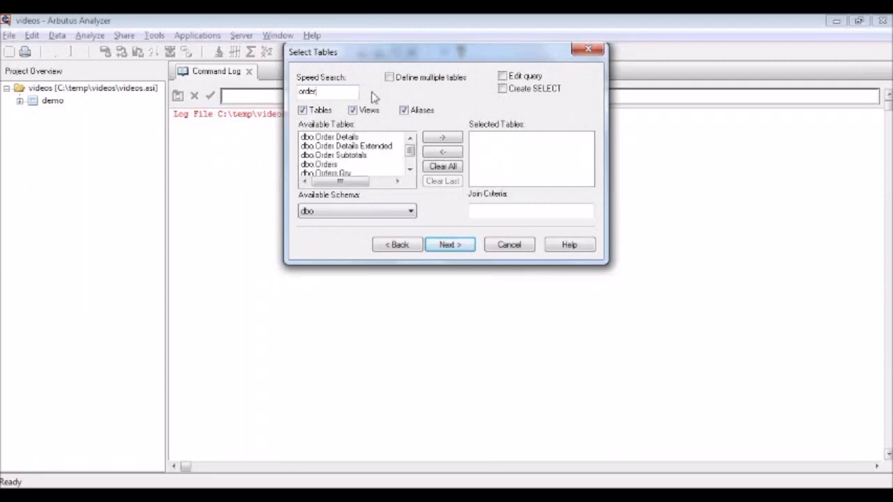
type("s")
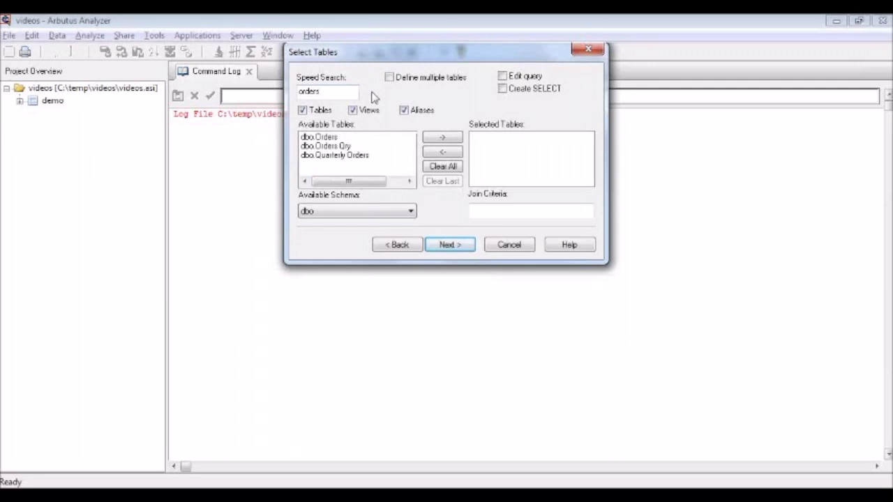
left_click(326, 139)
left_click(438, 136)
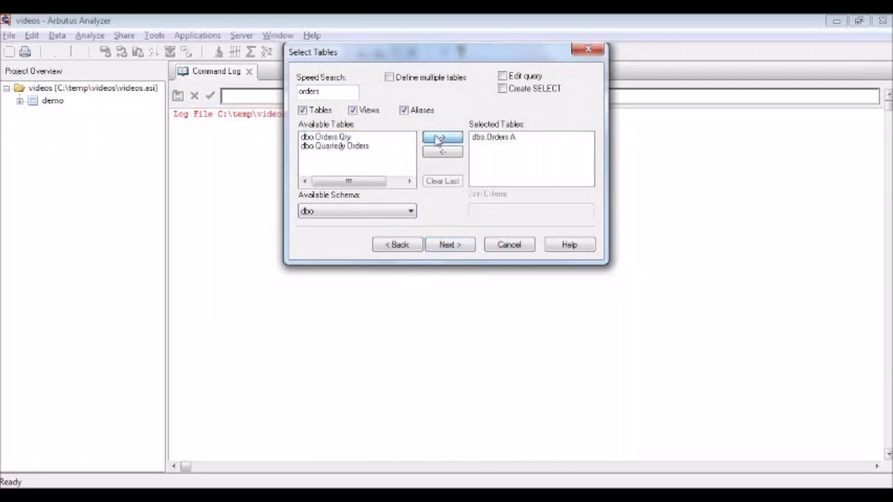
Finish the Orders table definition and save its flattened data as Orders.fil in the videos folder
left_click(459, 245)
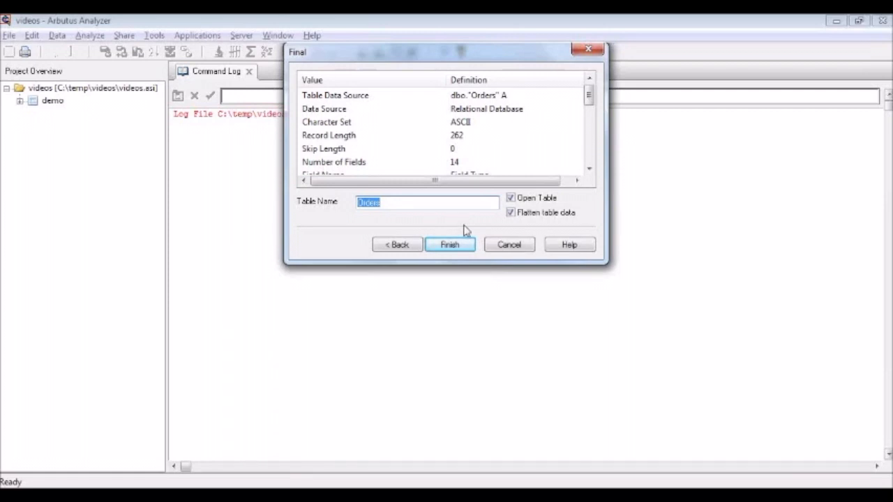
left_click(451, 245)
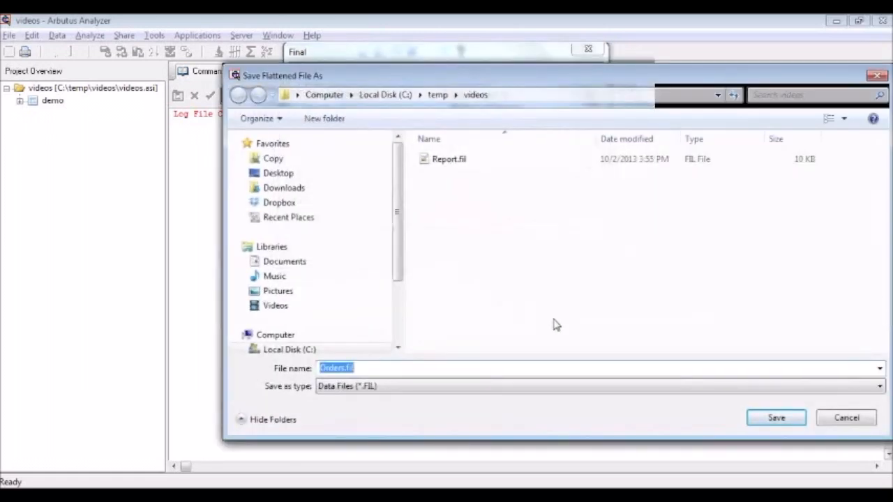
left_click(766, 419)
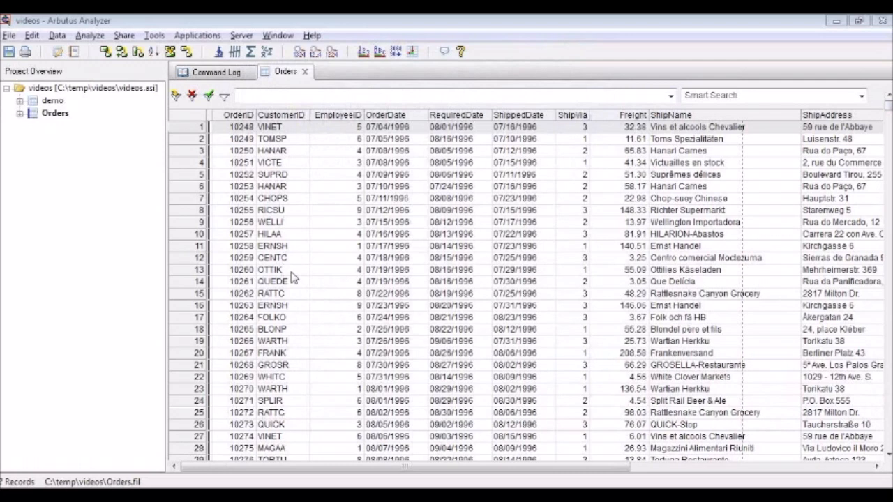
Start a new table definition in the videos project with ODBC as the data source
right_click(73, 91)
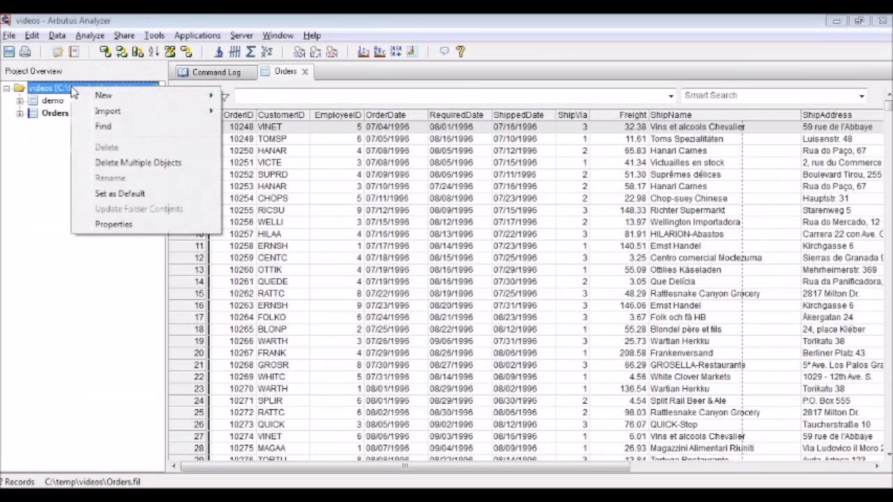
mouse_move(115, 97)
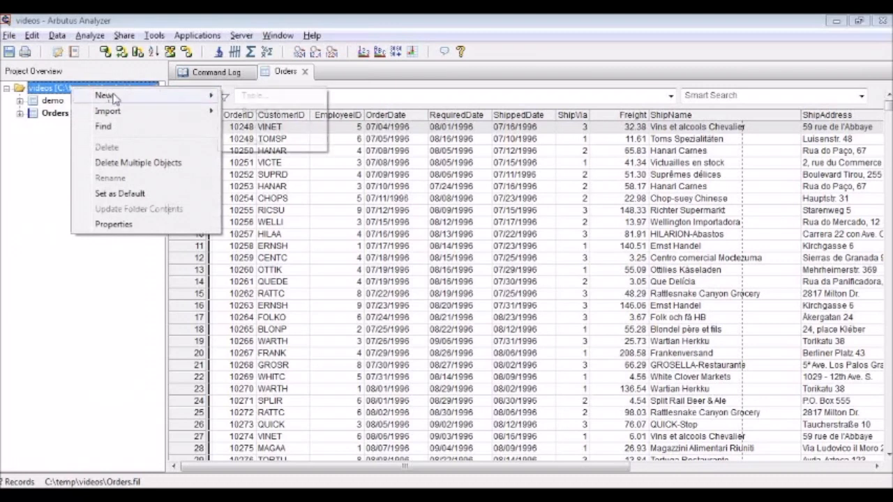
left_click(253, 95)
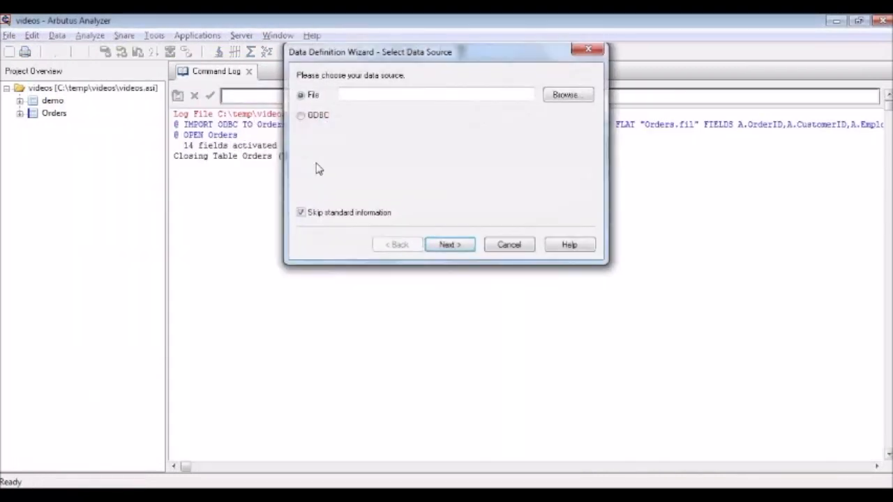
left_click(311, 117)
left_click(450, 245)
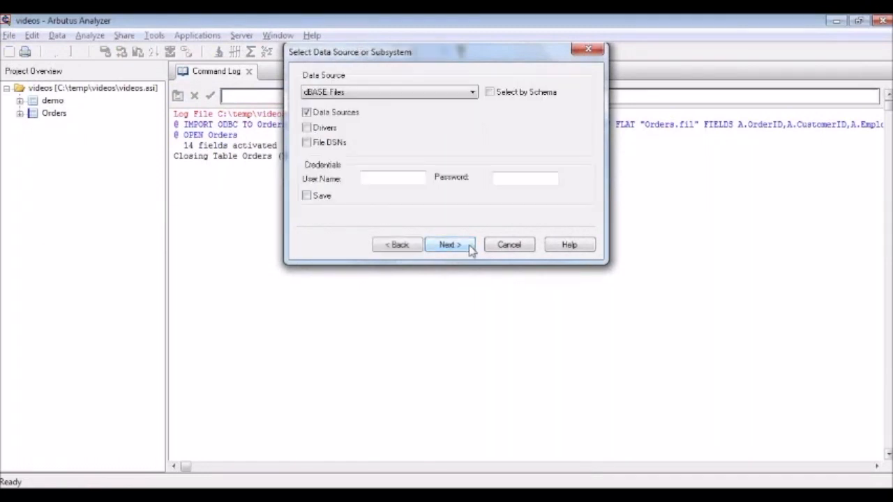
Choose SQL Server as the data source with its saved credentials and have tables selected by schema
left_click(473, 92)
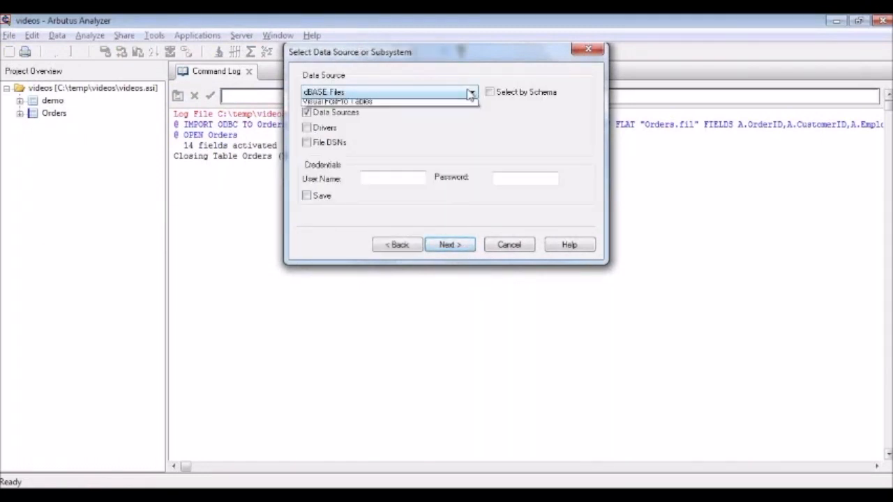
left_click(347, 142)
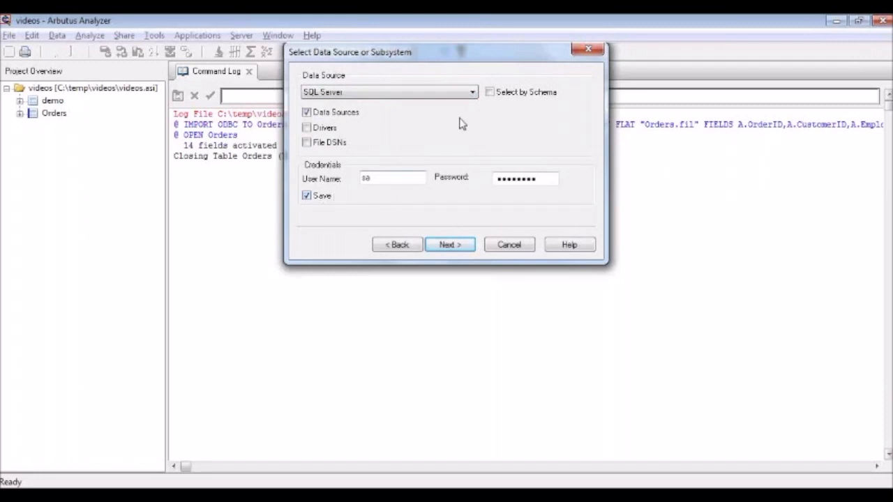
left_click(490, 94)
left_click(450, 244)
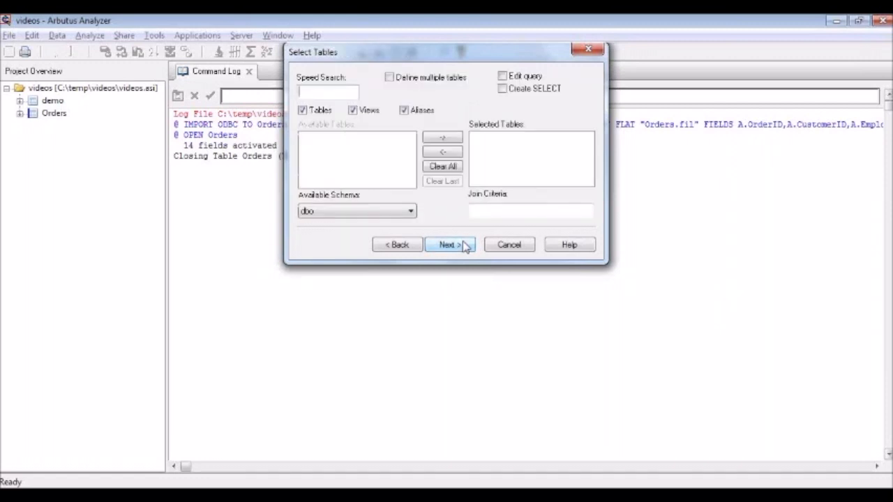
List the dbo schema's tables, search for "customers" and include dbo.Customers in the selected tables
left_click(411, 213)
left_click(375, 225)
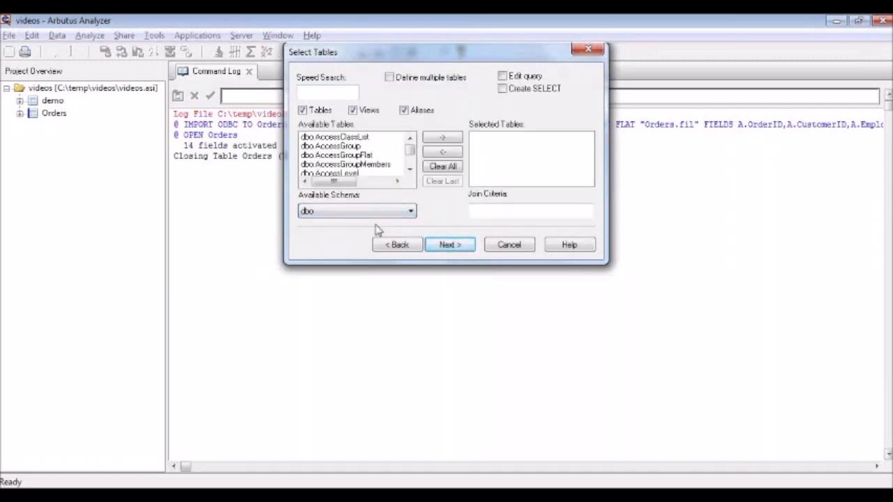
left_click(333, 89)
type("cust")
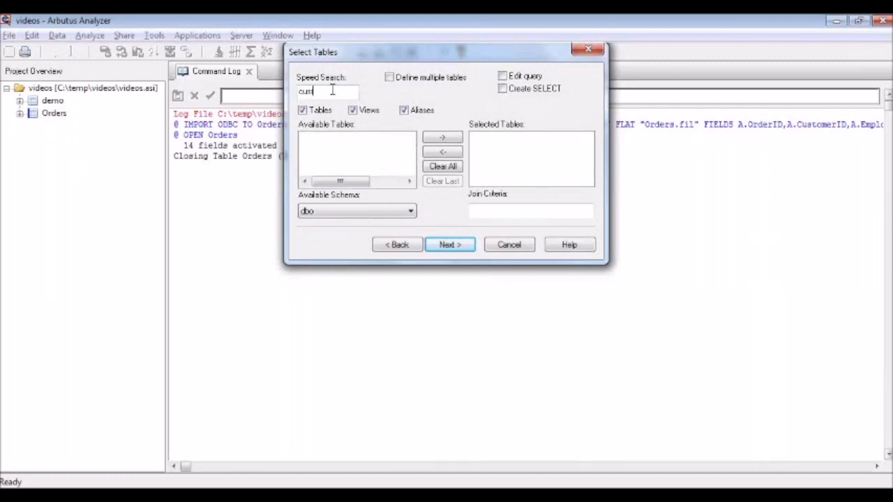
type("omer")
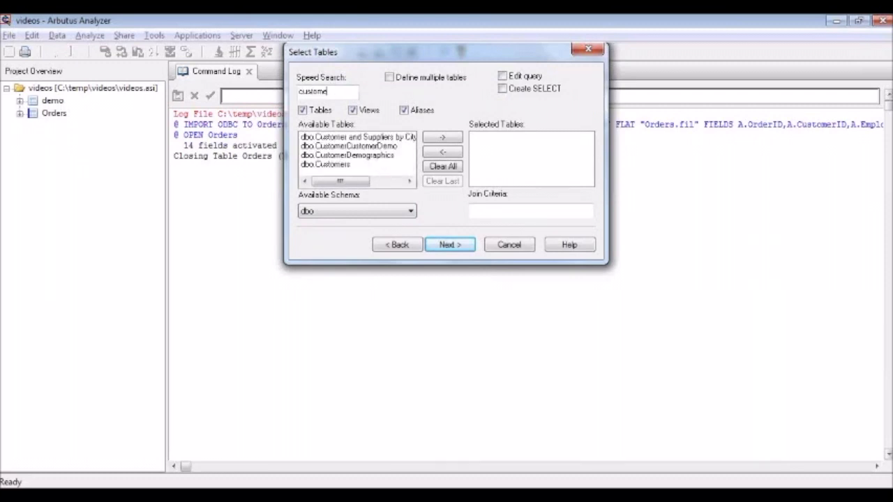
type("s")
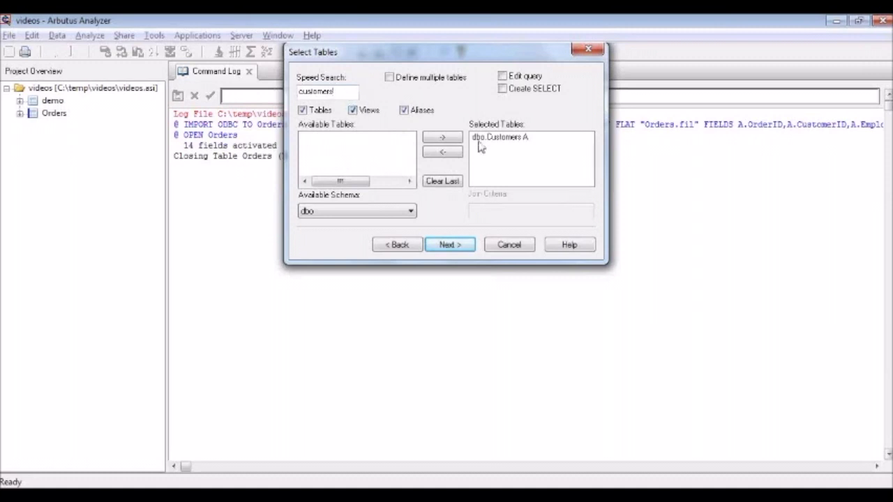
Enable query editing for the Customers import and accept all of its columns
left_click(503, 77)
left_click(463, 246)
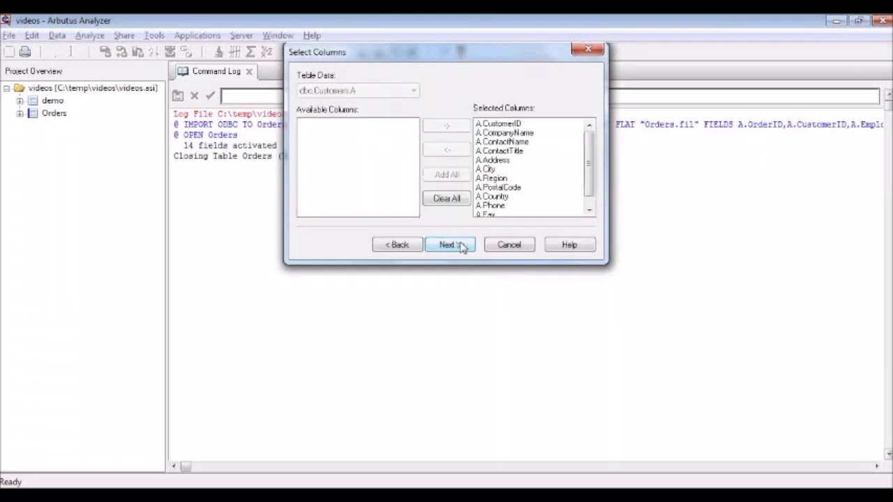
left_click(463, 245)
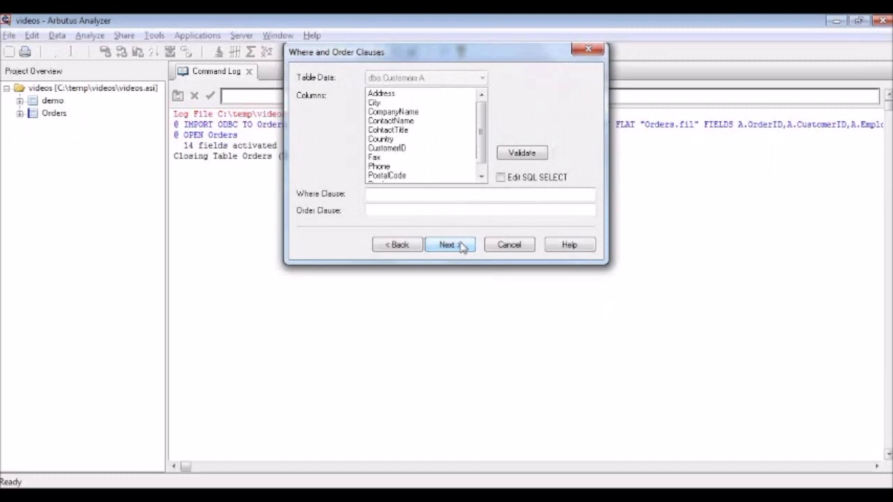
Set the Customers query's order clause to the Country column, leaving the where clause empty
left_click(381, 194)
left_click(379, 210)
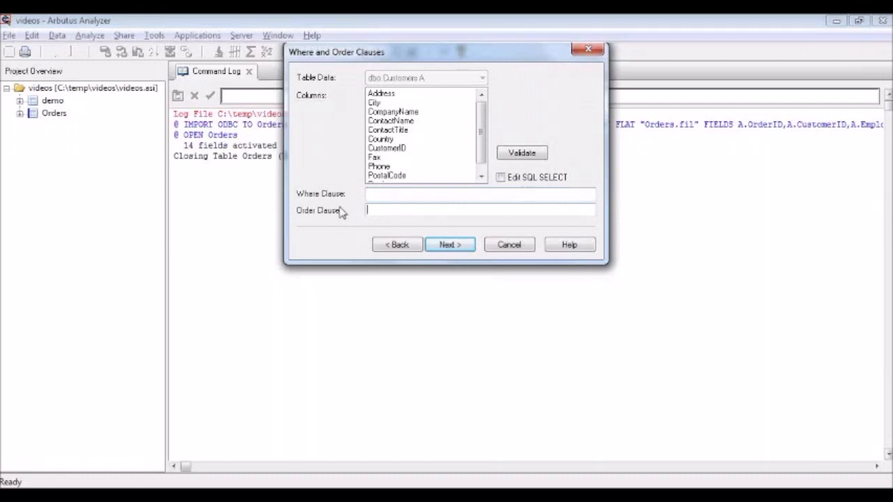
double_click(378, 139)
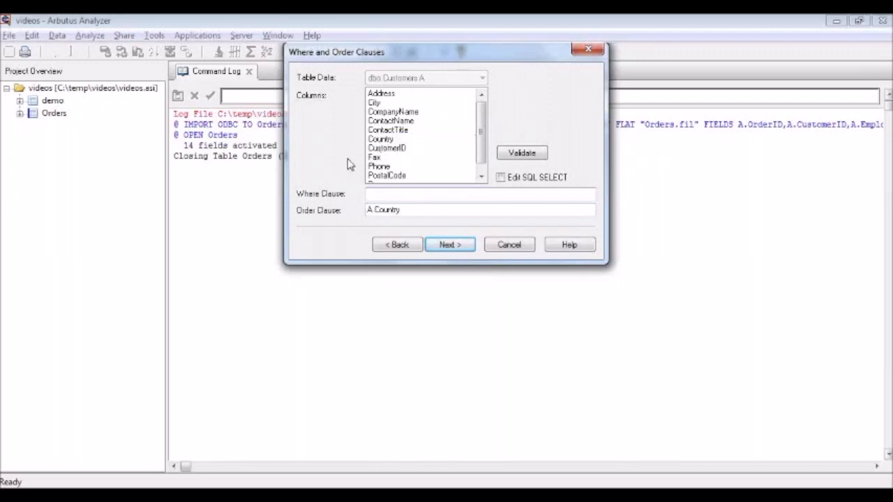
left_click(455, 247)
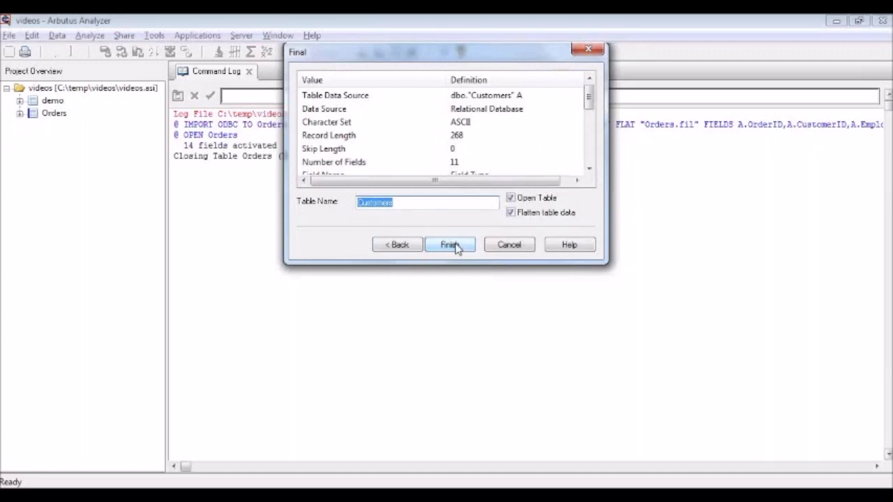
Save the flattened Customers table as Customers.fil and select its Country column to check the sort order
left_click(450, 245)
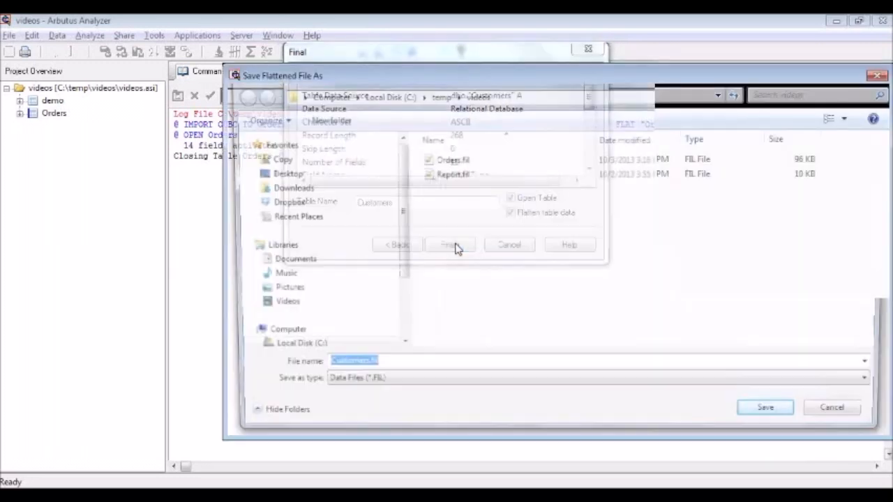
left_click(777, 420)
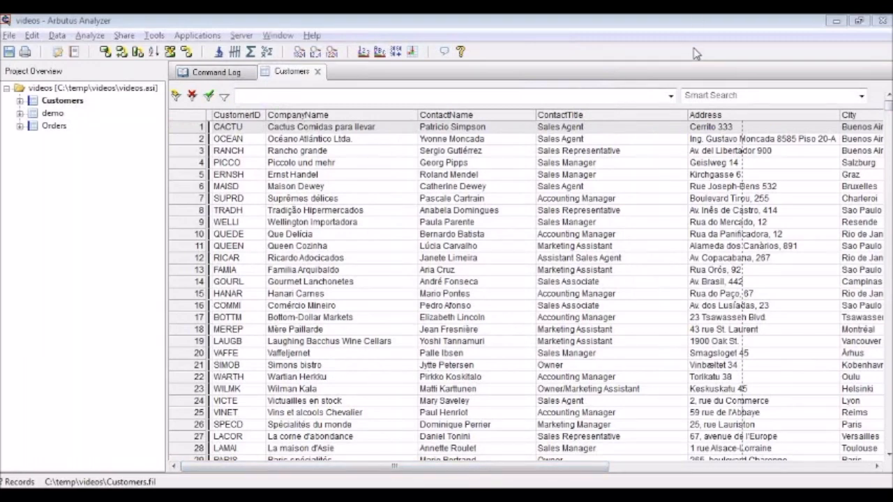
left_click_drag(534, 473, 764, 479)
left_click(661, 116)
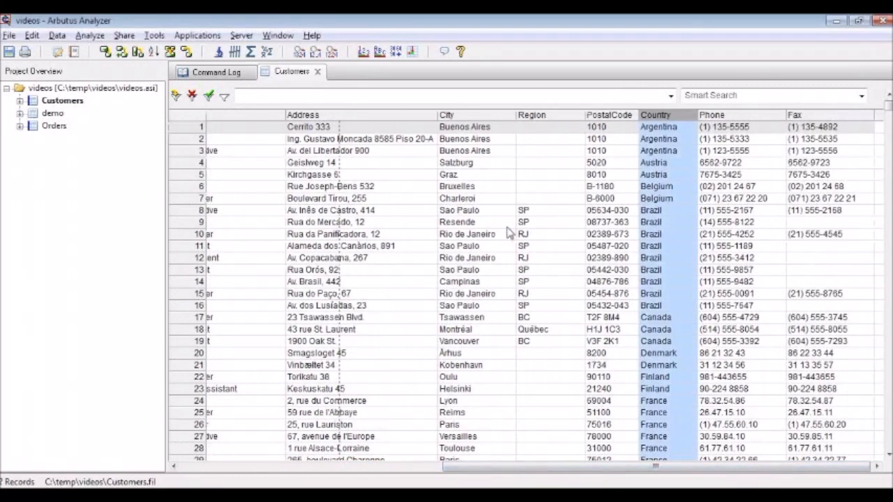
Begin another new table in the videos project, using ODBC as its data source
left_click(91, 90)
right_click(90, 90)
mouse_move(129, 95)
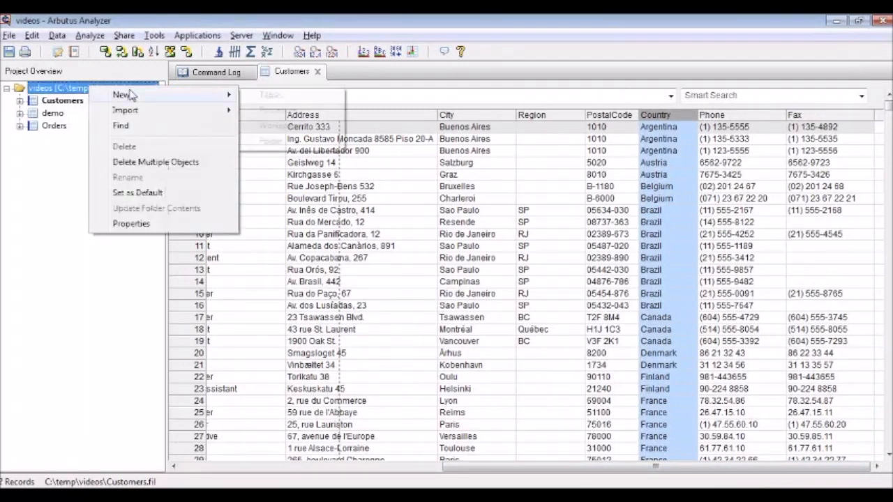
left_click(268, 94)
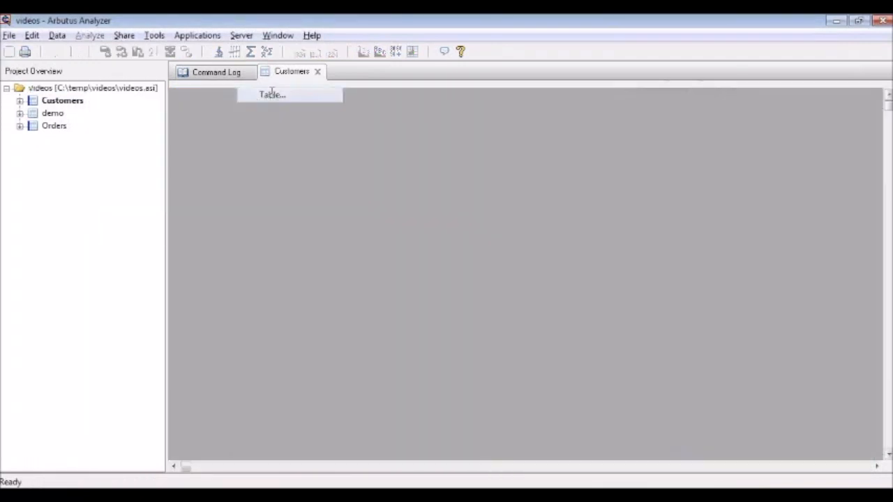
left_click(302, 115)
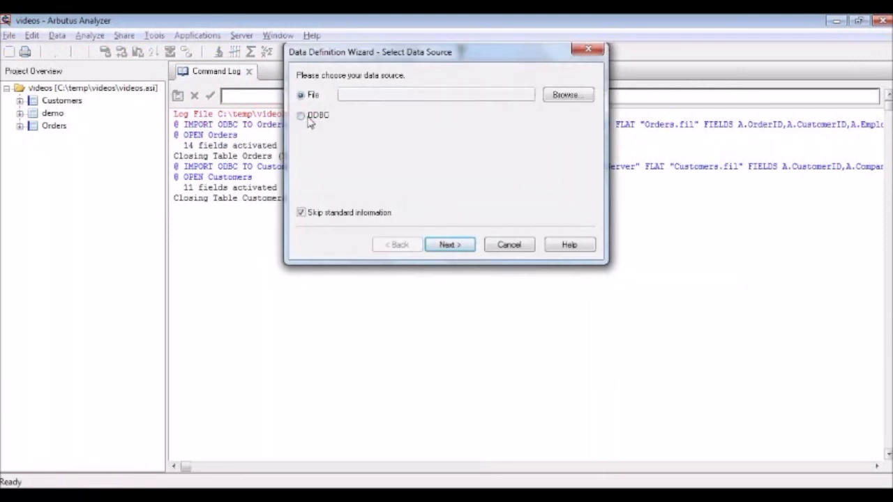
left_click(459, 245)
Use the SQL Server data source with its saved credentials and turn on selection by schema for the new table
left_click(443, 93)
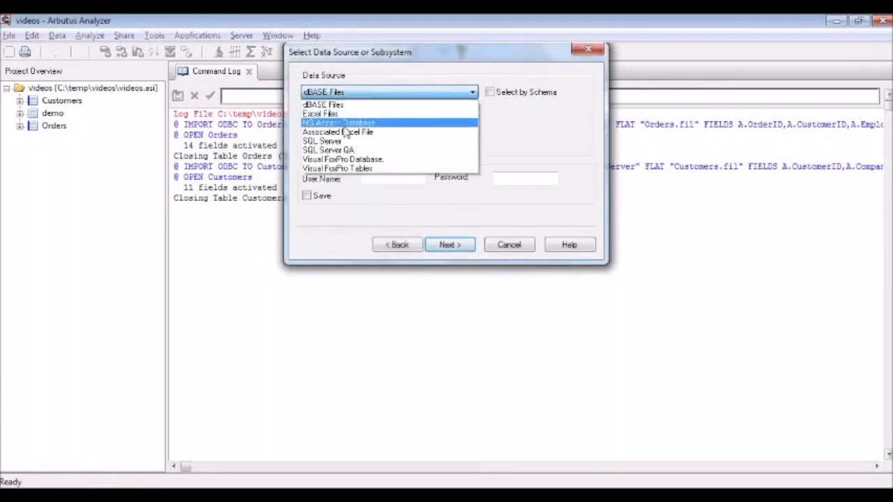
left_click(342, 141)
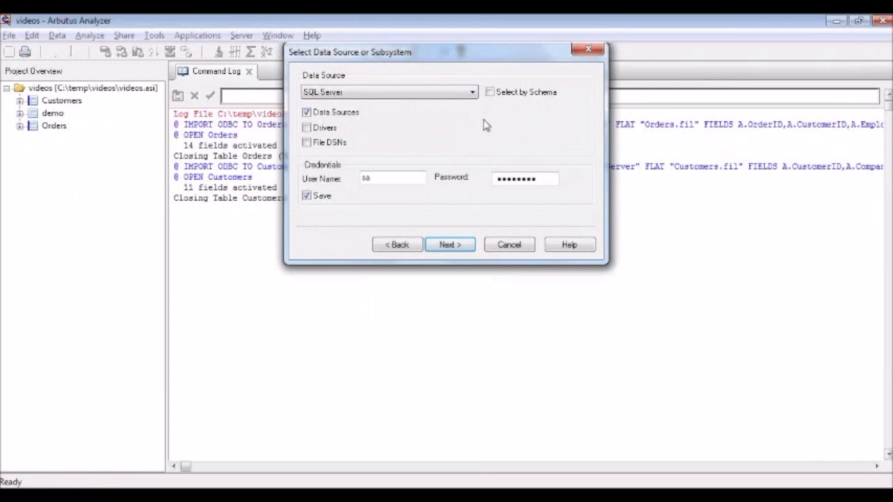
left_click(491, 93)
left_click(453, 245)
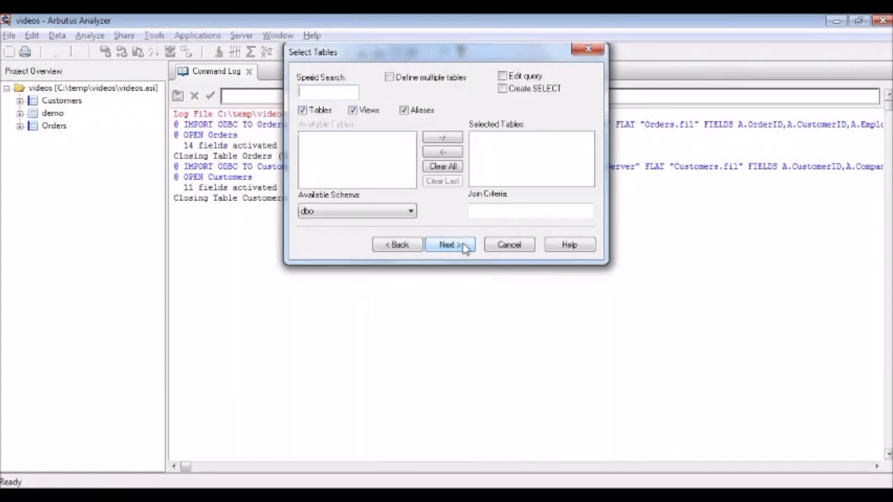
Import AccessClassList and AccessGroup from the dbo schema together as multiple separately defined tables with flattened data
left_click(409, 212)
left_click(354, 225)
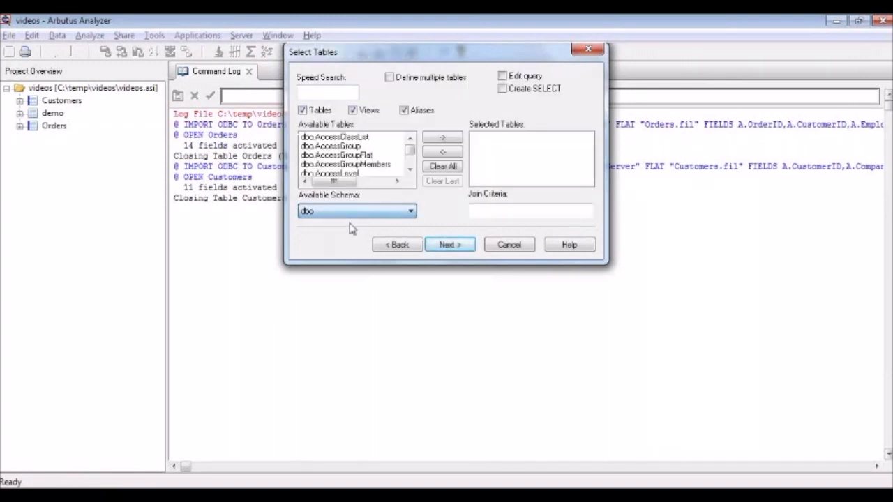
left_click(391, 78)
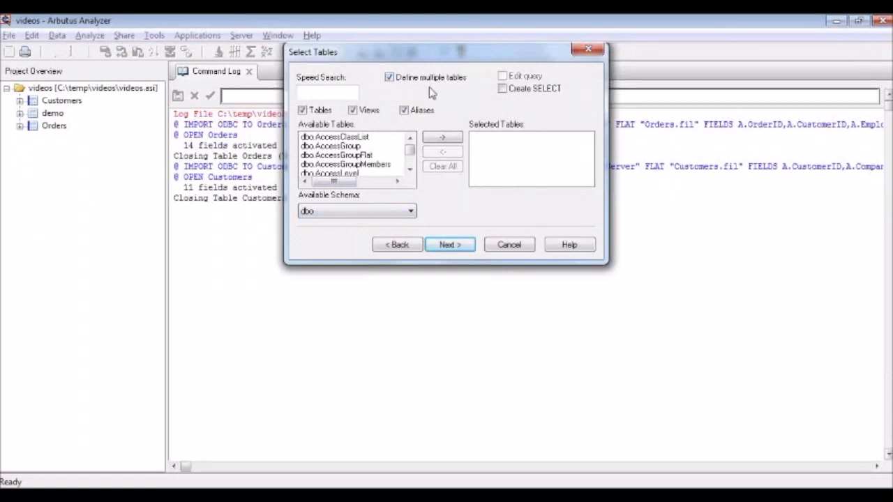
double_click(353, 139)
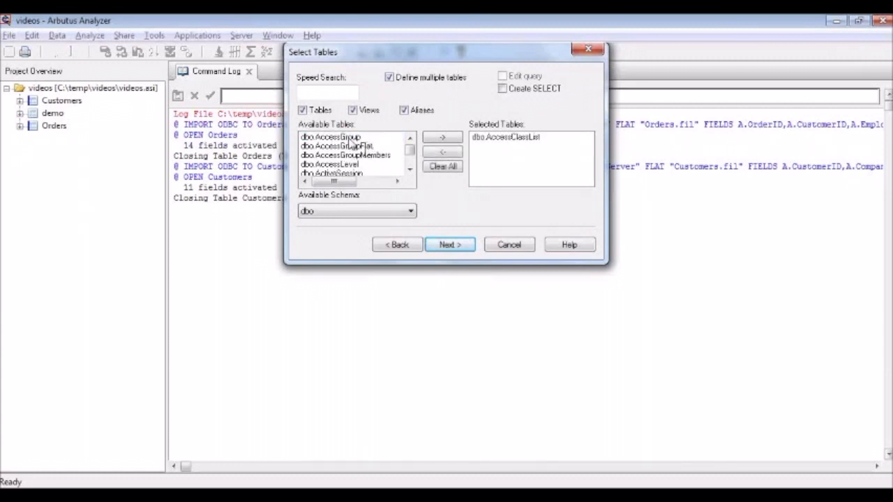
double_click(353, 139)
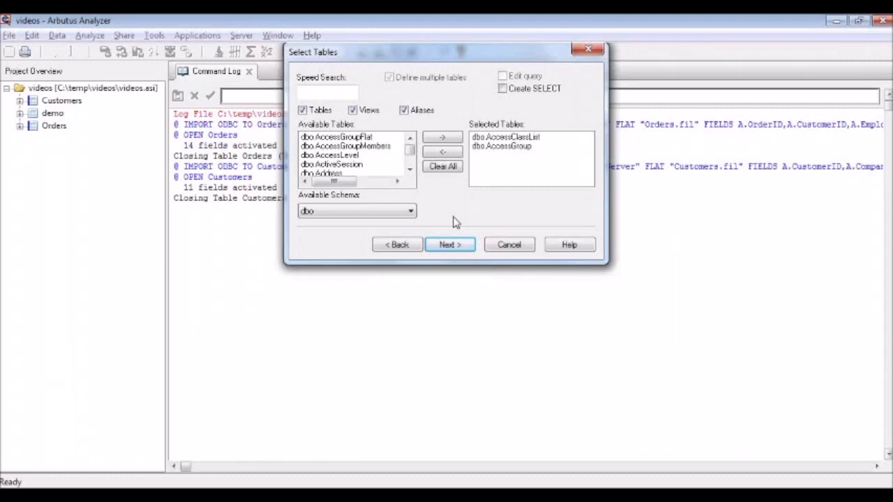
left_click(455, 244)
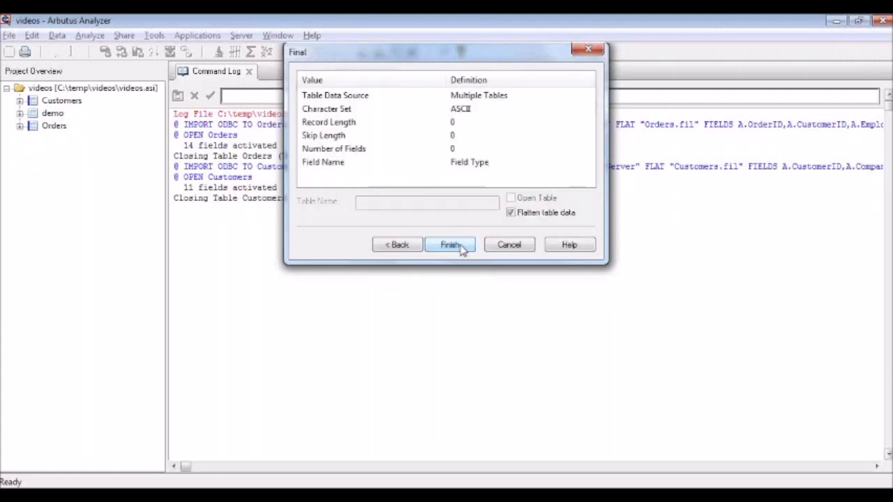
left_click(452, 245)
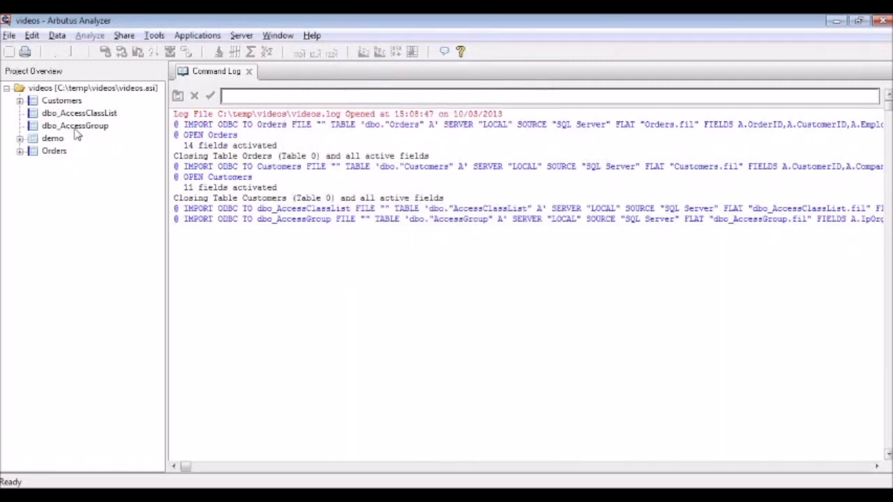
Begin another new table in the videos project from the SQL Server ODBC data source, using its saved credentials
right_click(94, 90)
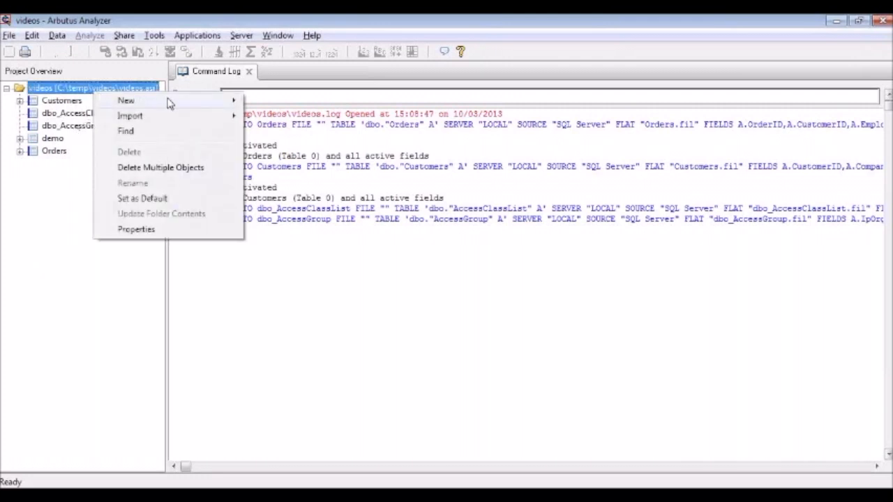
mouse_move(212, 103)
left_click(278, 100)
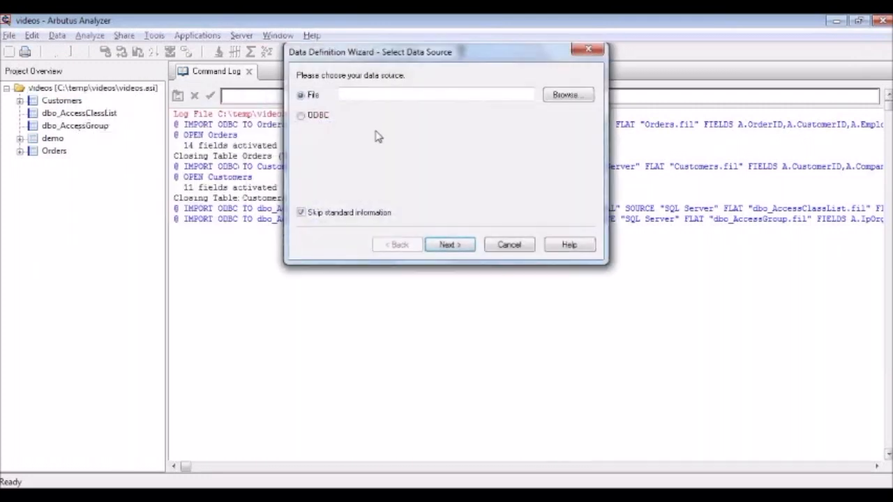
left_click(314, 119)
left_click(450, 245)
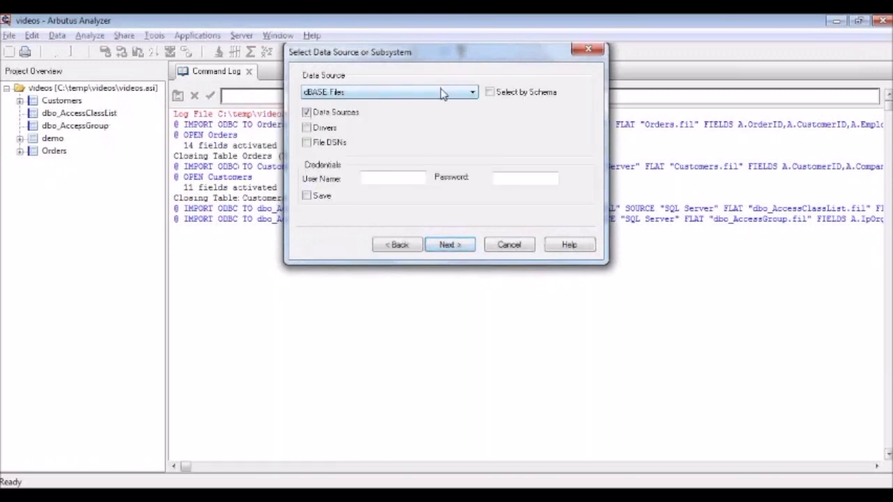
left_click(441, 93)
left_click(338, 147)
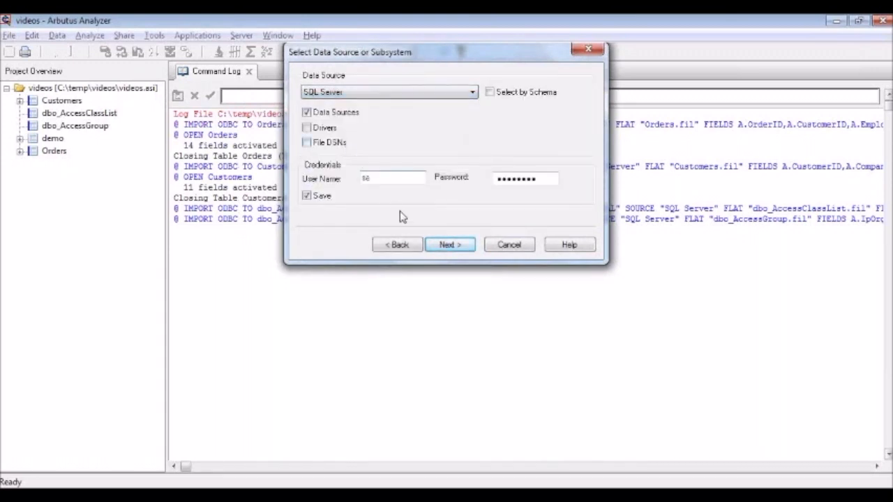
left_click(450, 246)
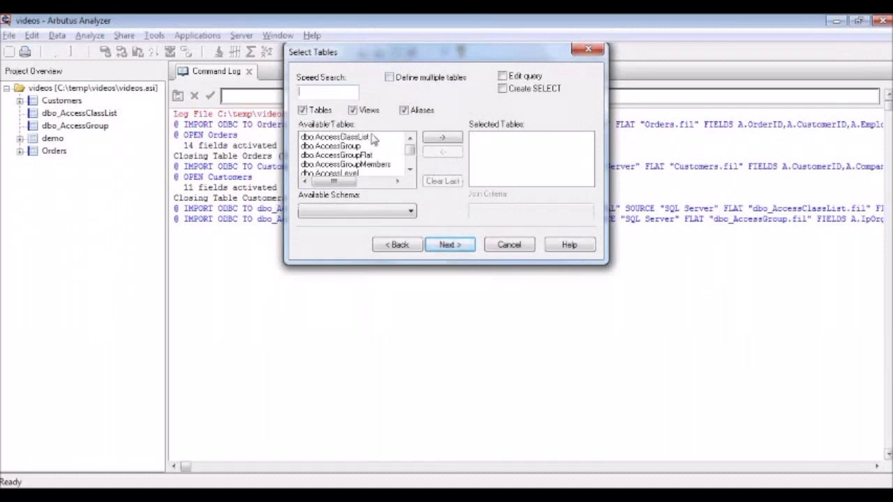
Search the available tables for "custom" and "order", adding dbo.Customers and dbo.Orders to the selected tables
type("custom")
double_click(329, 165)
left_click_drag(328, 92, 293, 97)
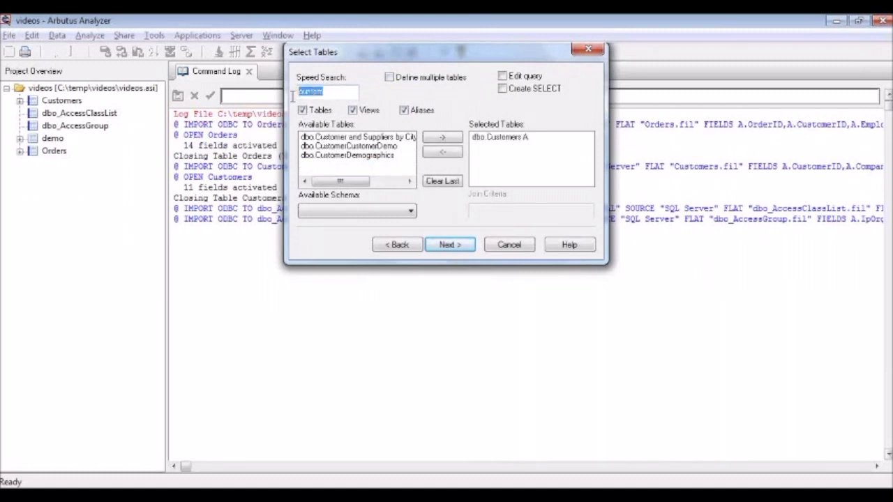
type("order")
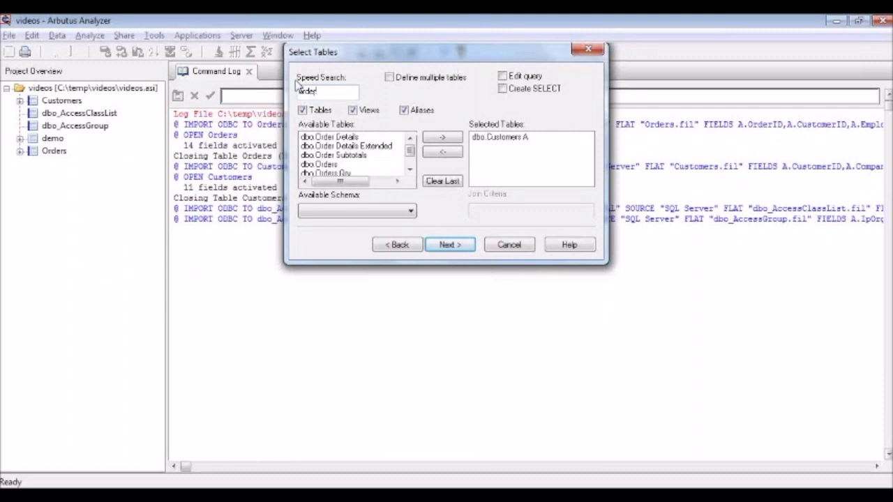
double_click(325, 164)
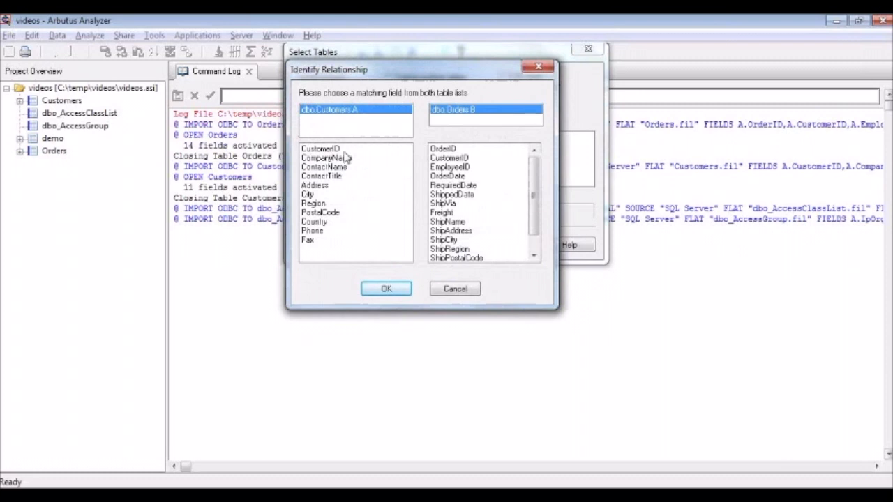
Relate the Customers and Orders tables by matching the CustomerID field in both
left_click(321, 150)
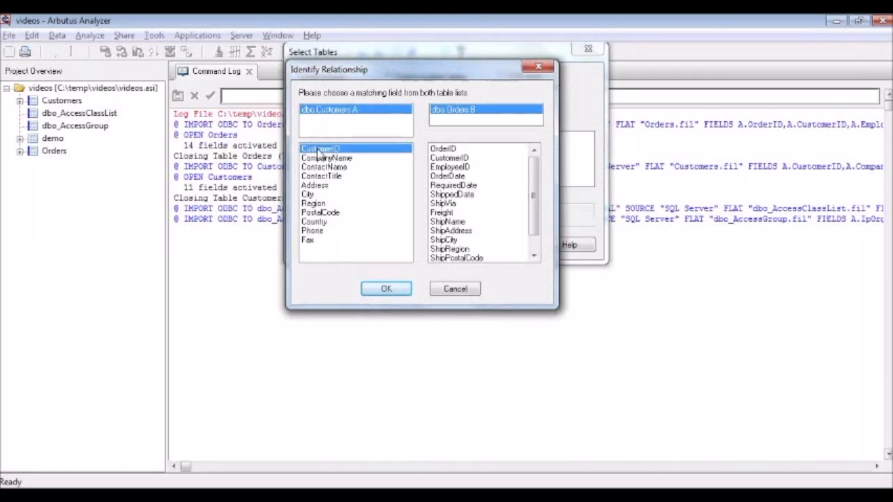
left_click(454, 158)
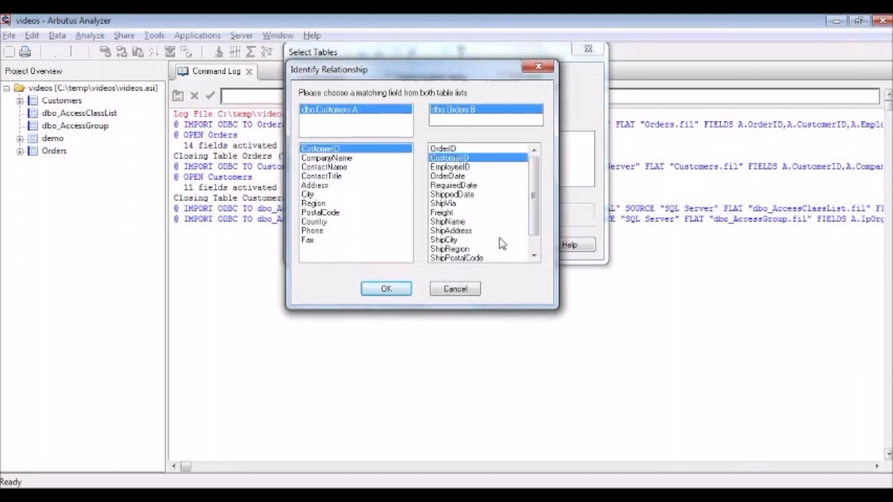
left_click(401, 290)
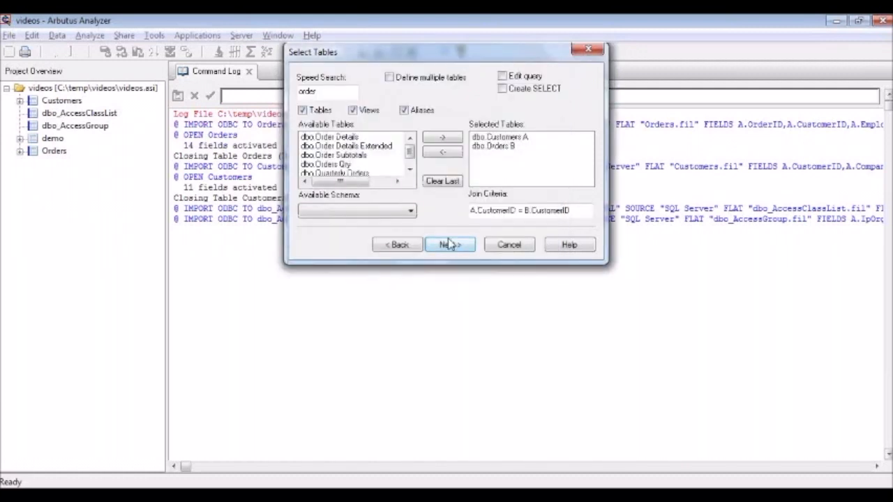
Turn on query editing for the joined tables and keep all Customers and Orders columns selected
left_click(503, 77)
left_click(466, 247)
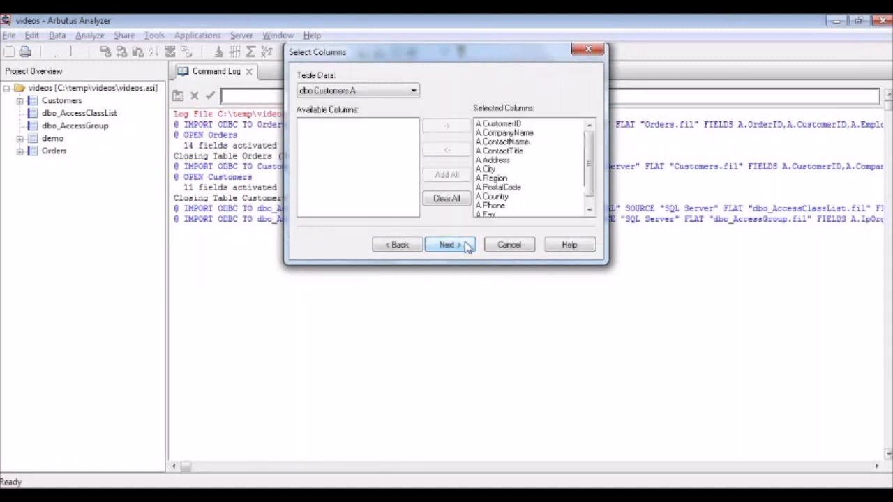
left_click(414, 92)
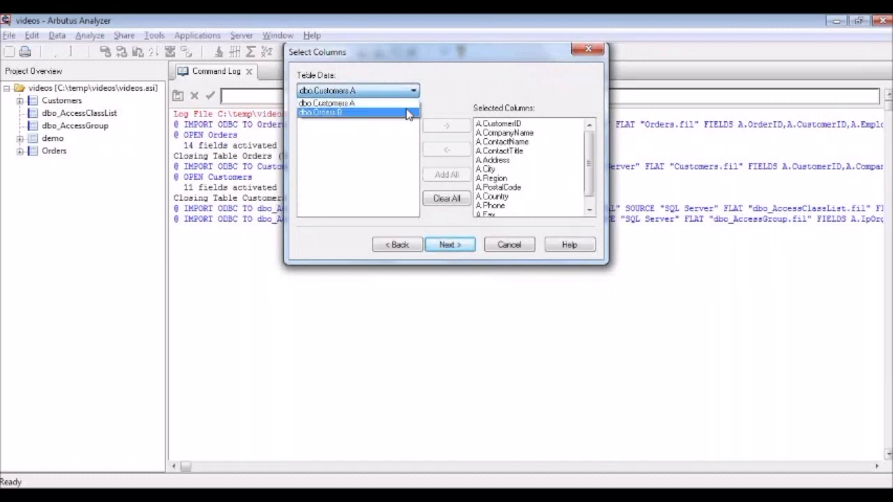
left_click(409, 113)
left_click(414, 90)
left_click(412, 105)
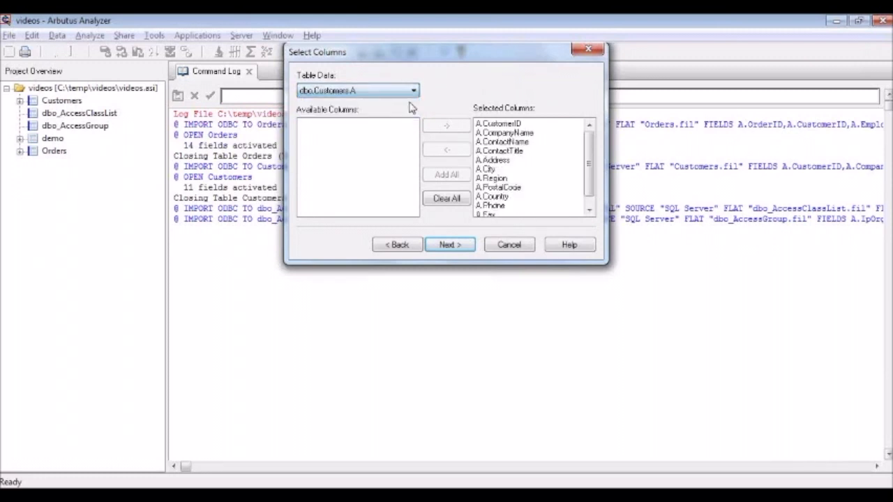
left_click(450, 245)
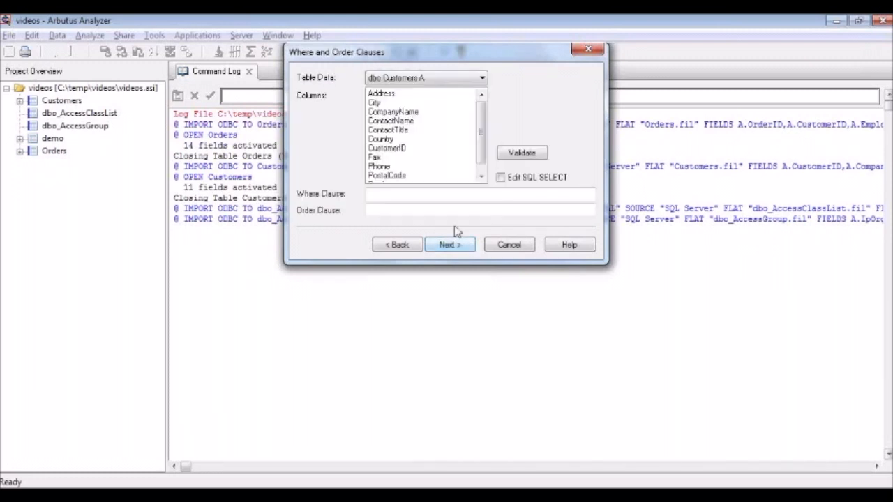
Continue past the joined query's where and order clauses, leaving both empty
left_click(392, 195)
left_click(384, 211)
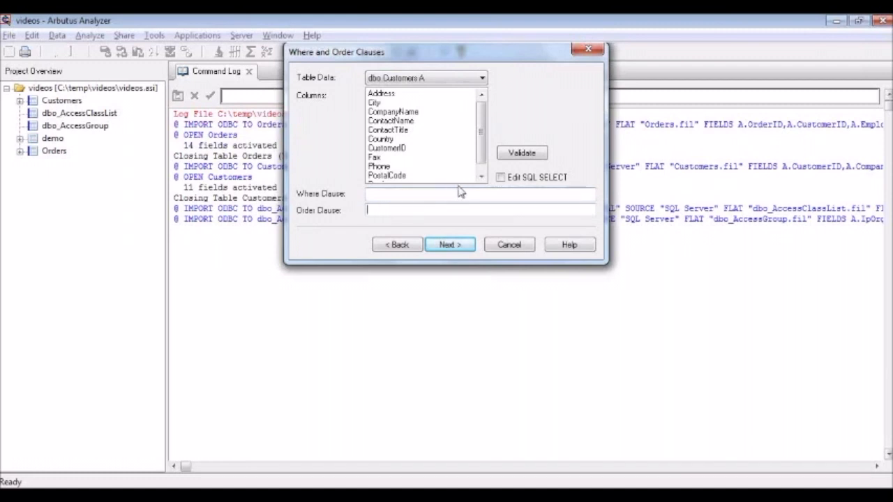
left_click(450, 245)
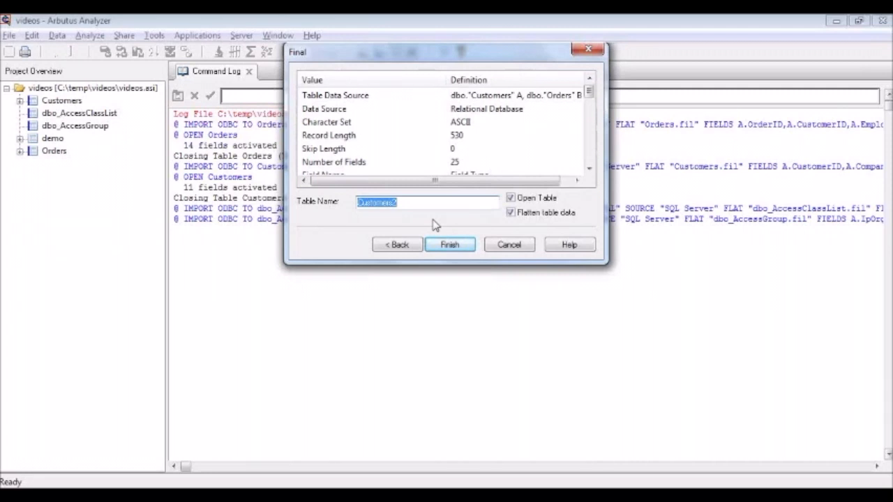
Name the joined table Joined_Customers_Orders_By_CustomerID and save its flattened data file under the same name in the videos folder
type("Joined")
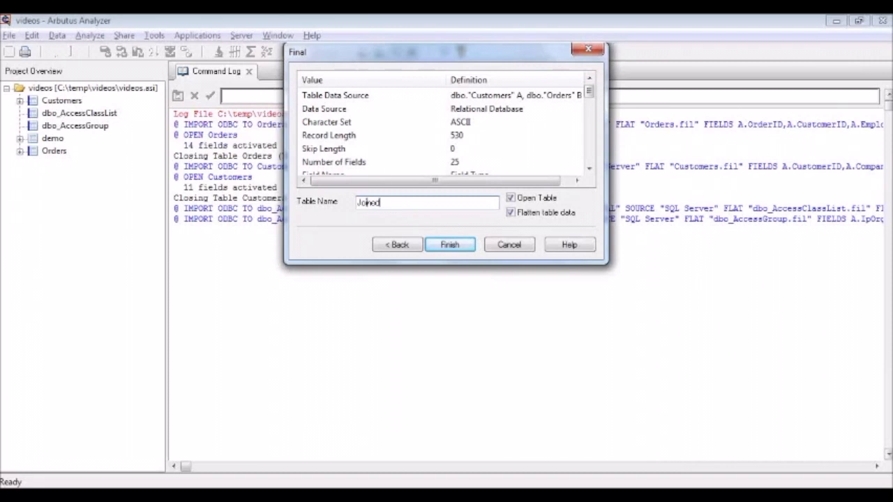
type("_Customers_Orders_")
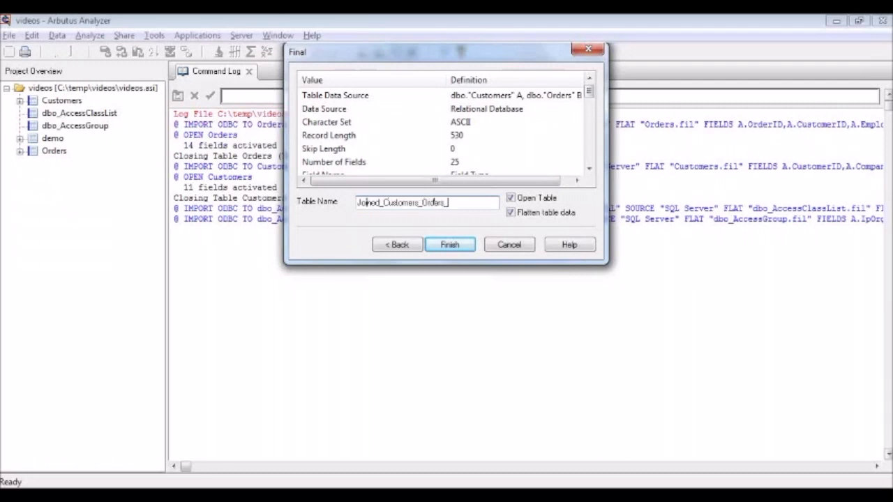
type("By_CustomerID")
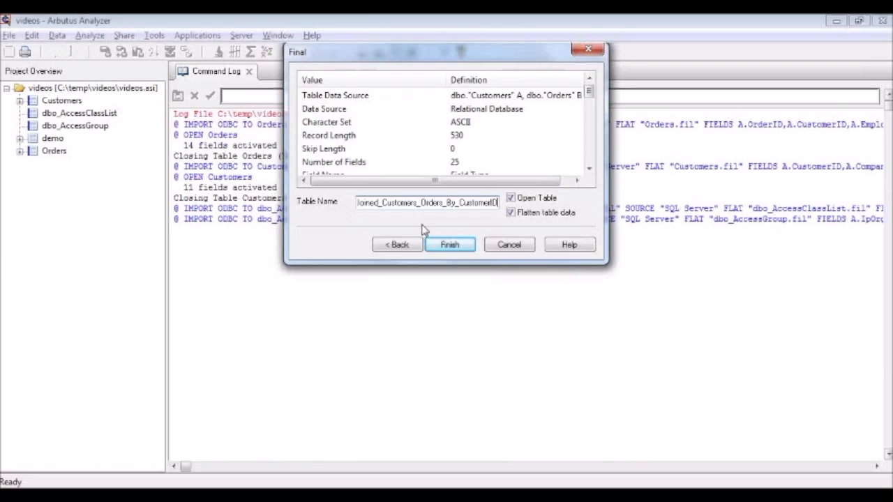
left_click(461, 250)
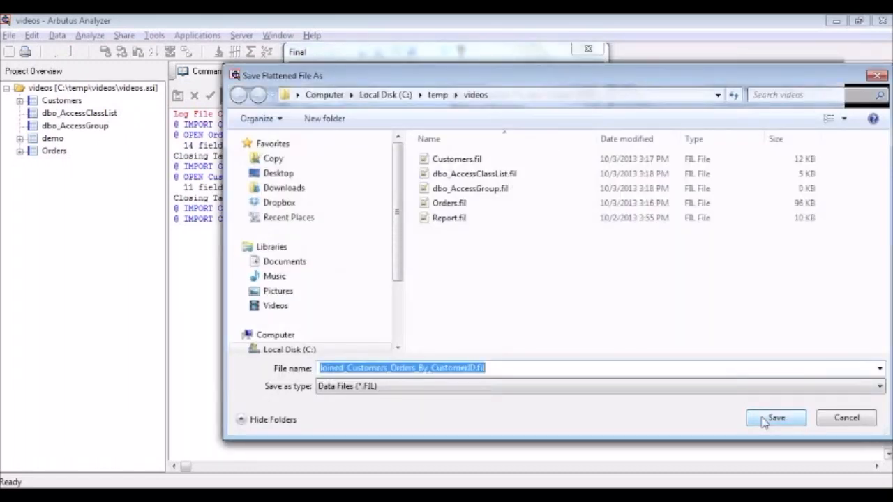
left_click(766, 419)
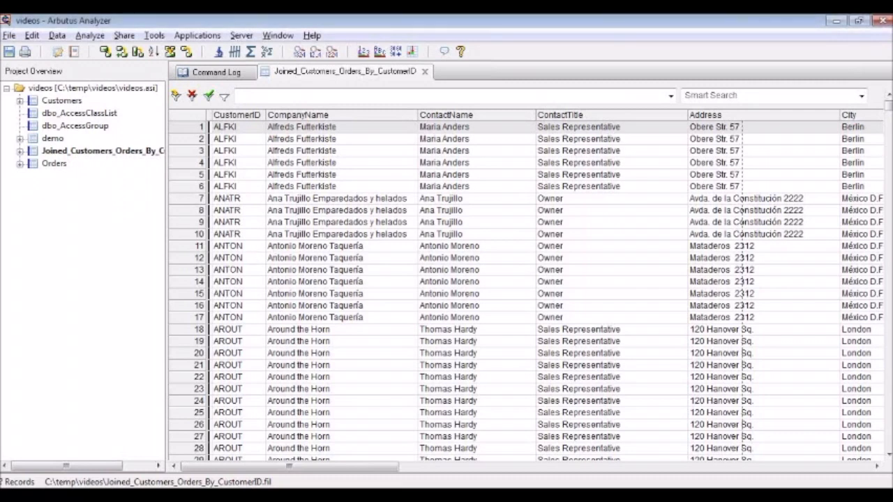
left_click(889, 52)
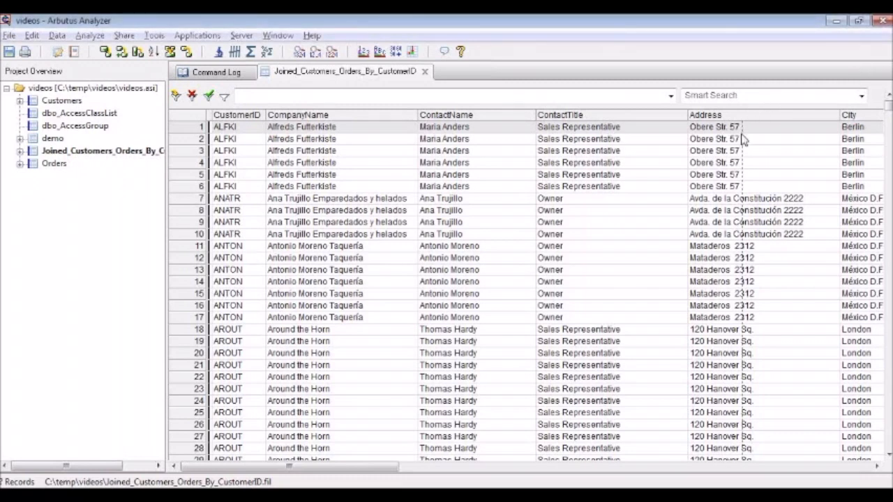